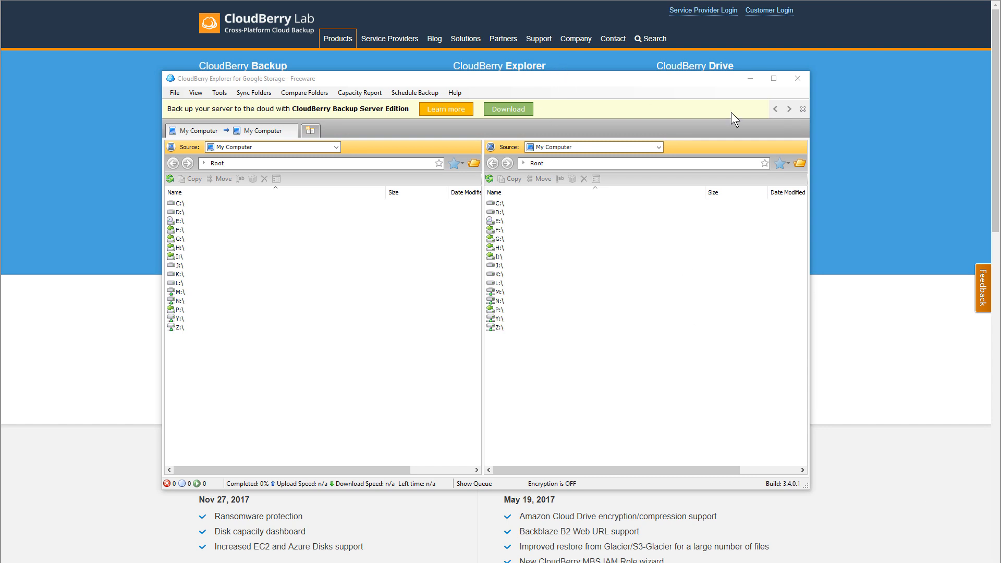
Reach the CloudBerry Explorer for Google Cloud product page from the CloudBerry Lab Products list
click(851, 164)
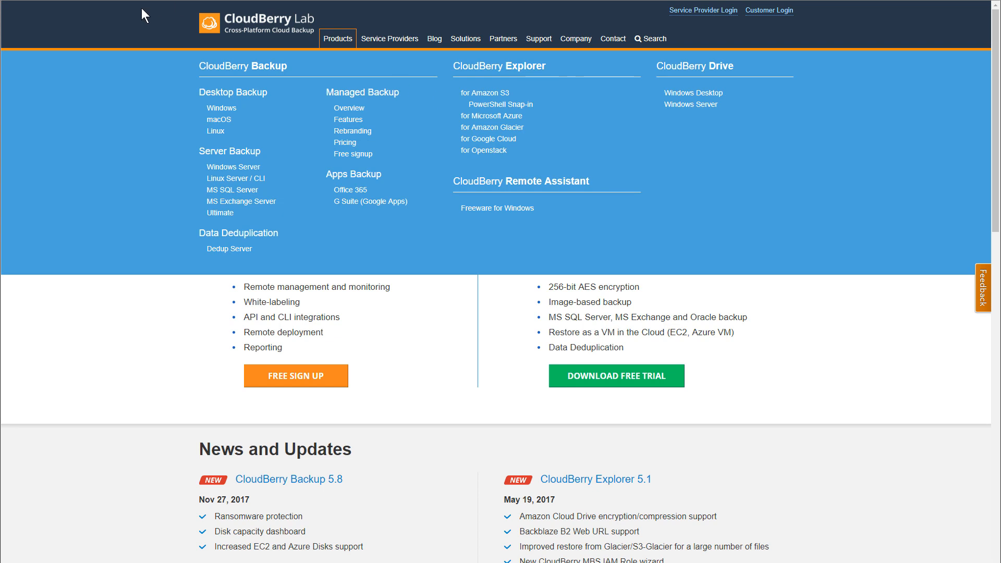
click(338, 39)
click(338, 40)
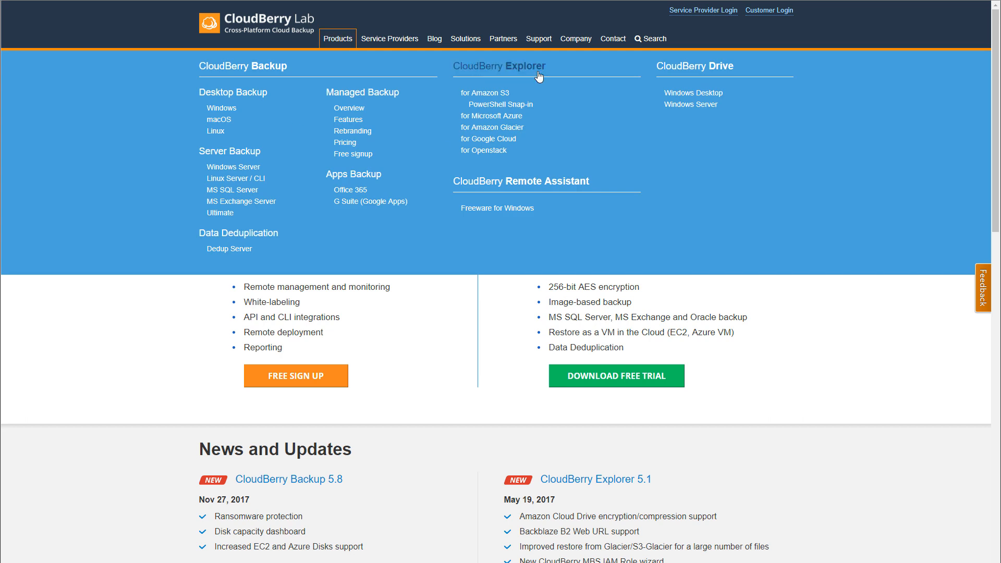
click(510, 142)
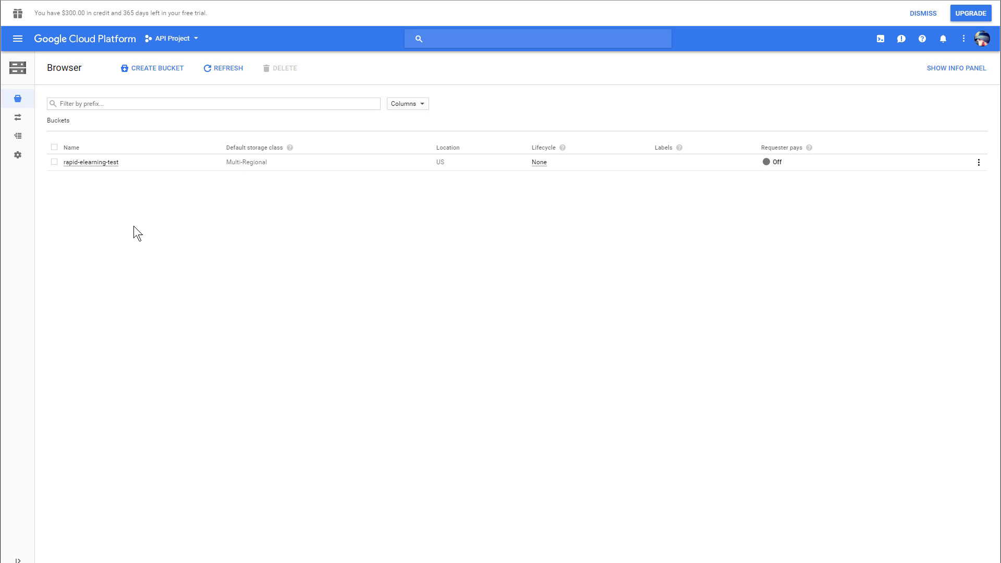
Open the rapid-elearning-test bucket in the Storage Browser to list its examples folder
click(90, 161)
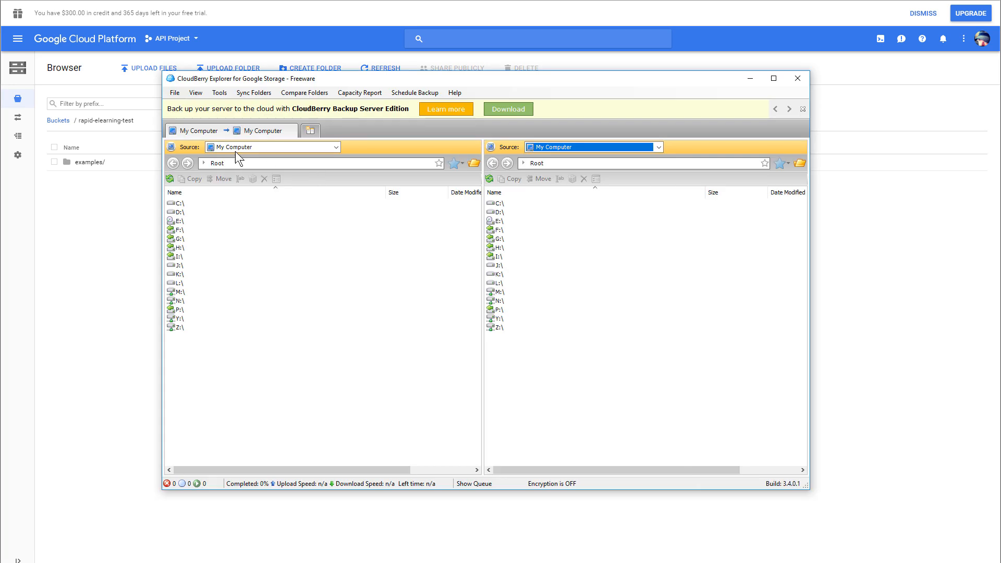
Add a new Google Cloud Storage account with display name BlogDemo, ready for its Project ID
click(174, 92)
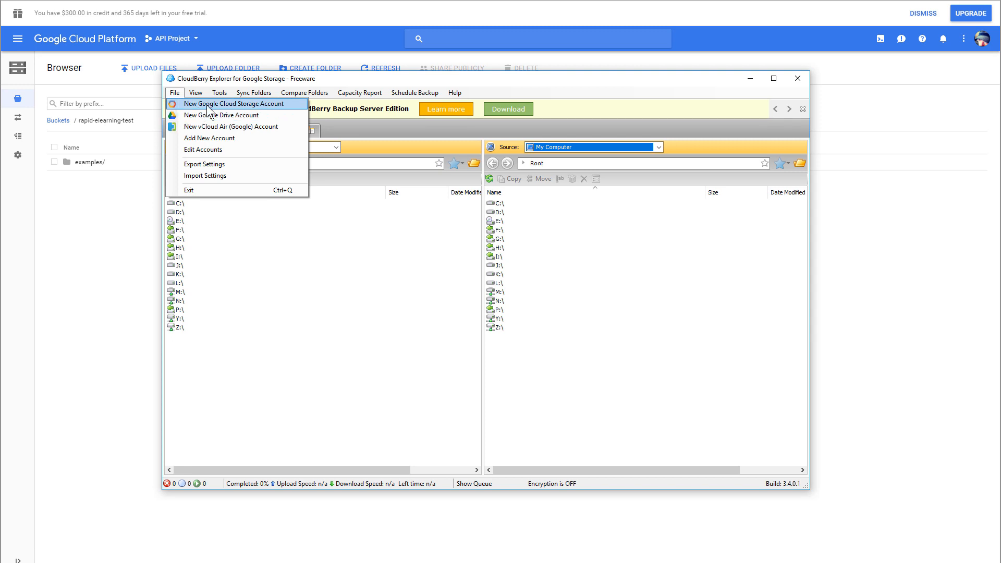
click(209, 105)
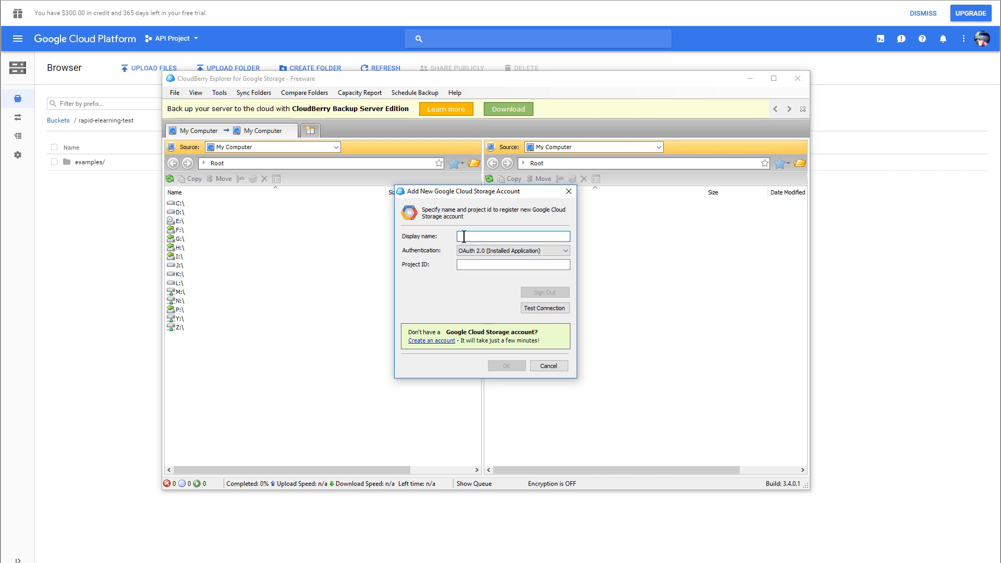
text(Demo)
key(BackSpace)
key(BackSpace)
key(BackSpace)
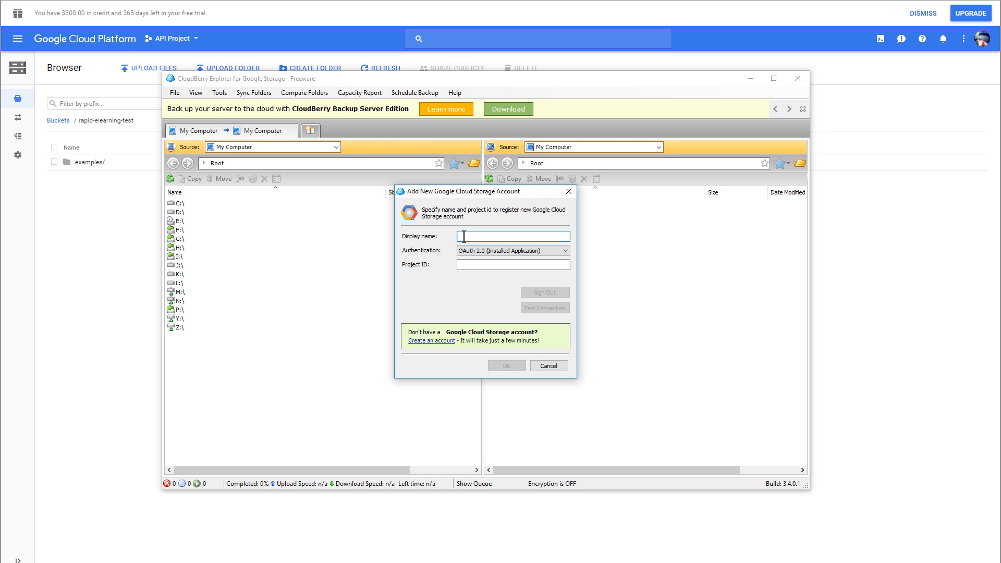
text(GCS)
text(Demo)
click(473, 264)
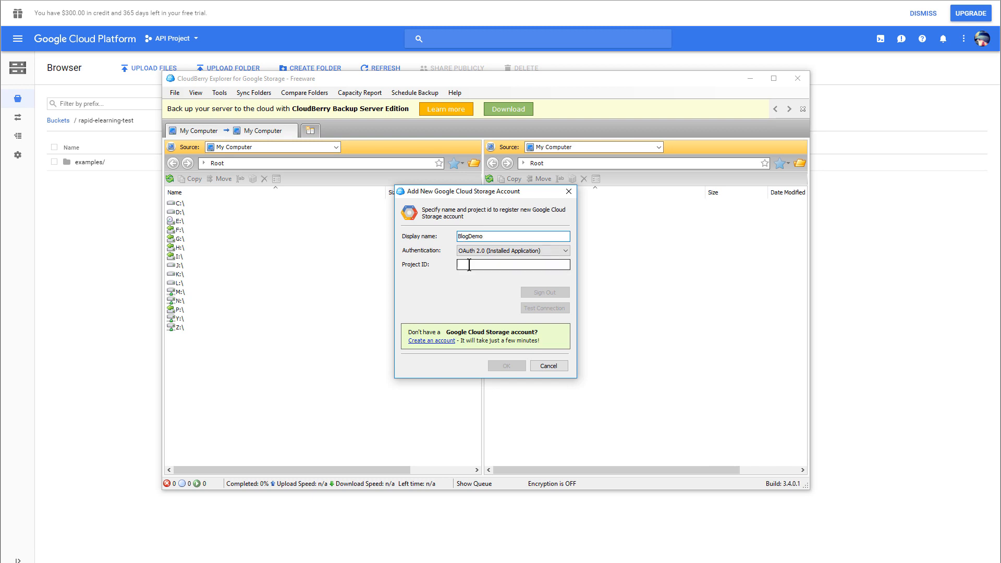
click(119, 280)
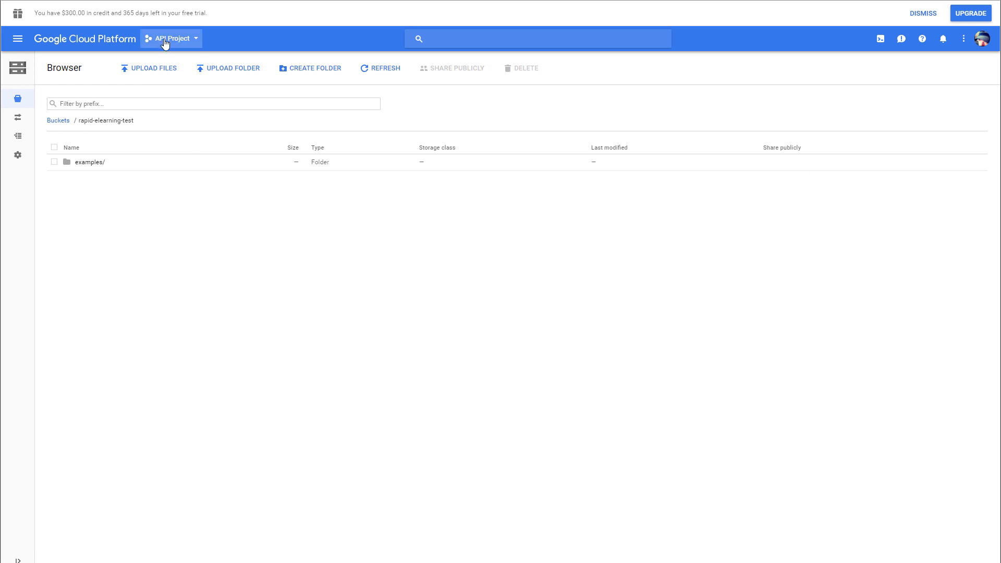
Copy the numeric project ID of API Project from the Google Cloud project list
click(194, 41)
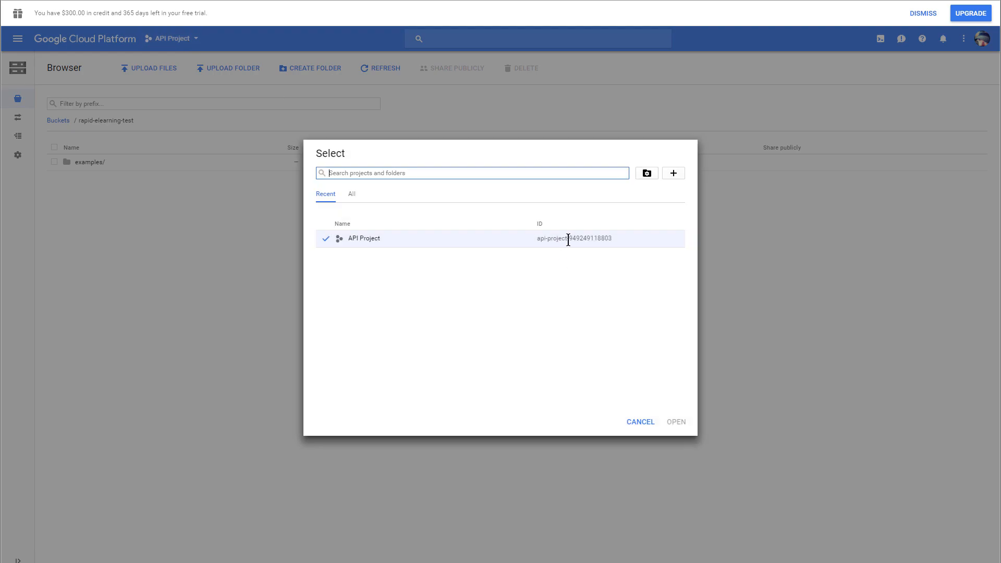
drag(569, 238, 614, 238)
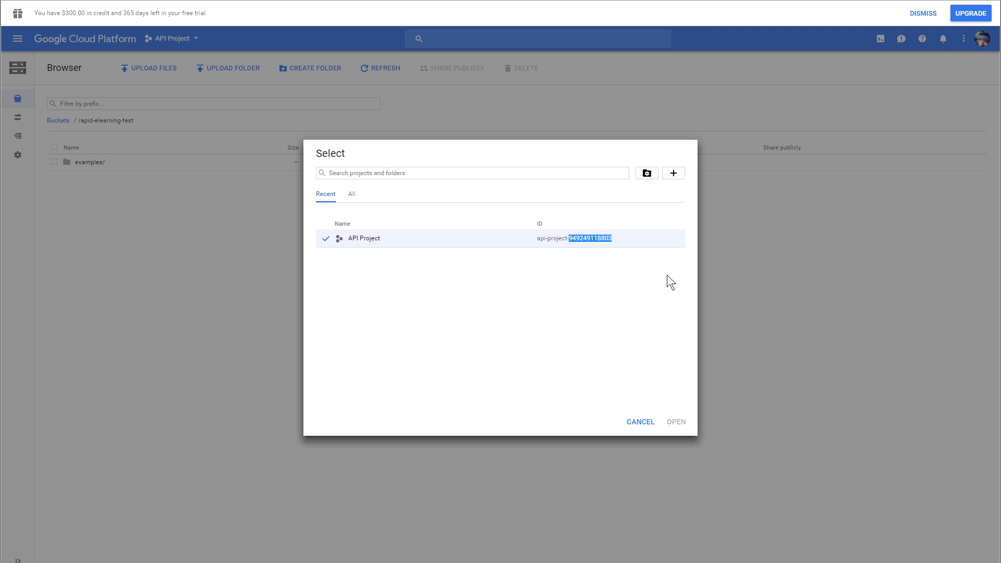
key(alt+Tab)
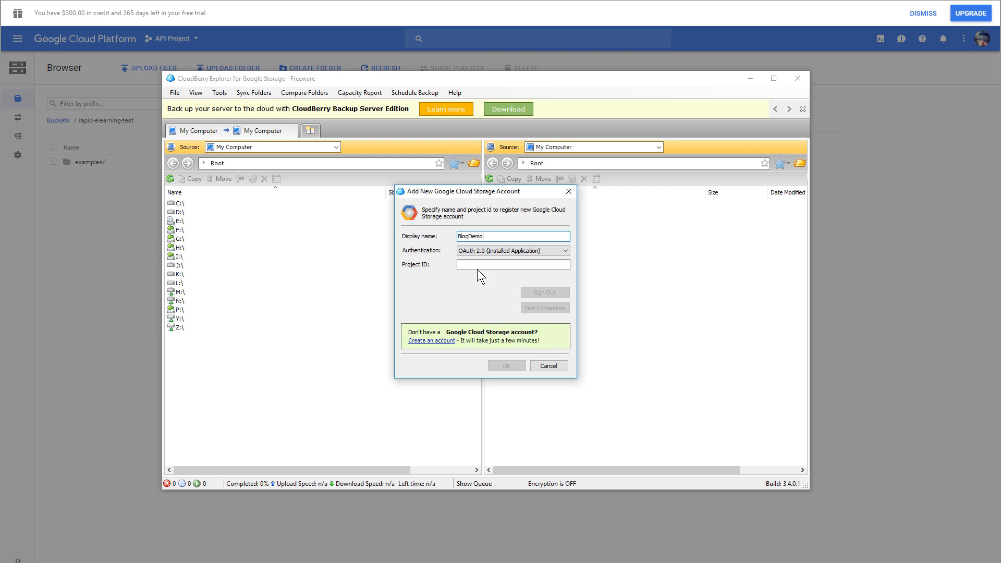
click(468, 266)
key(ctrl+v)
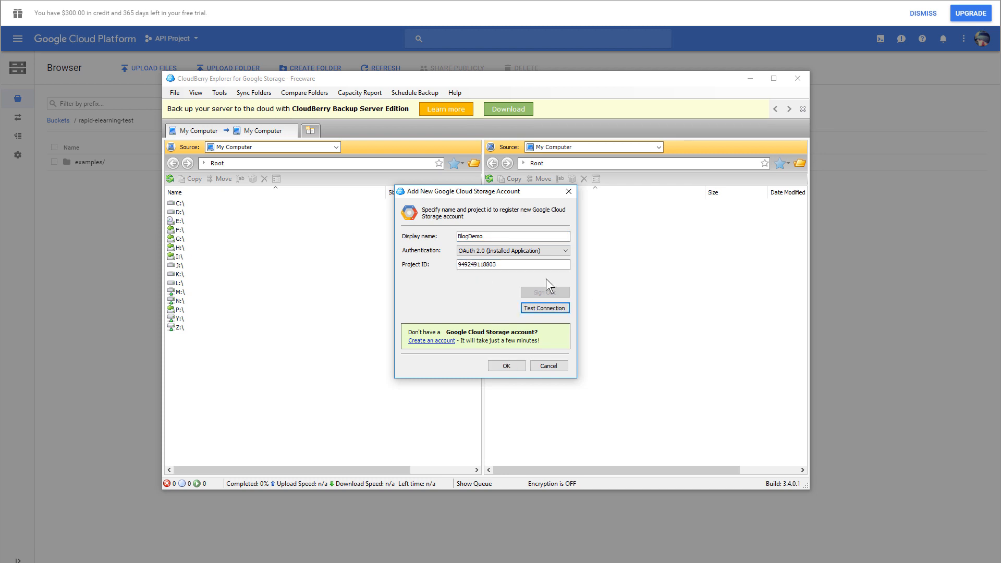
click(552, 307)
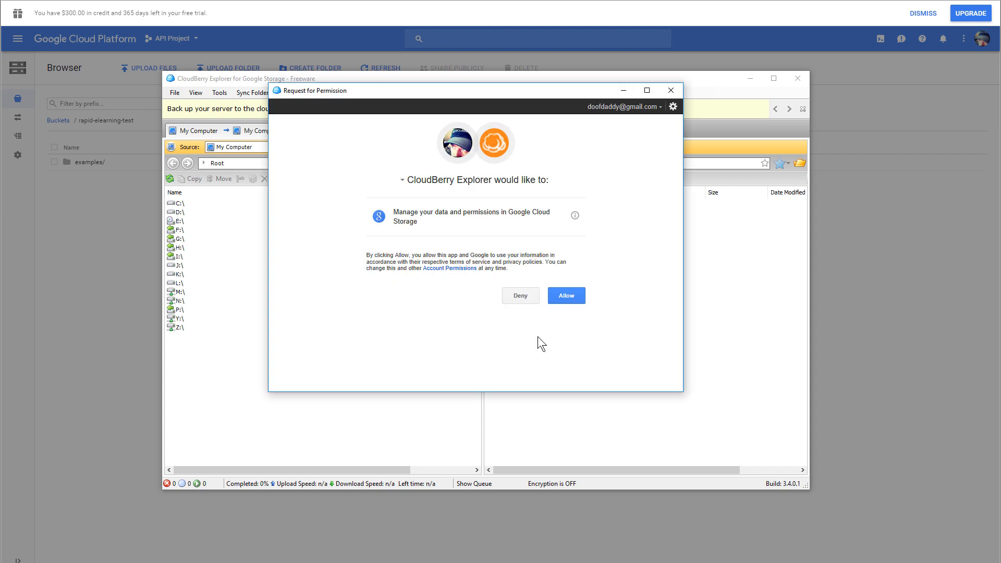
click(572, 293)
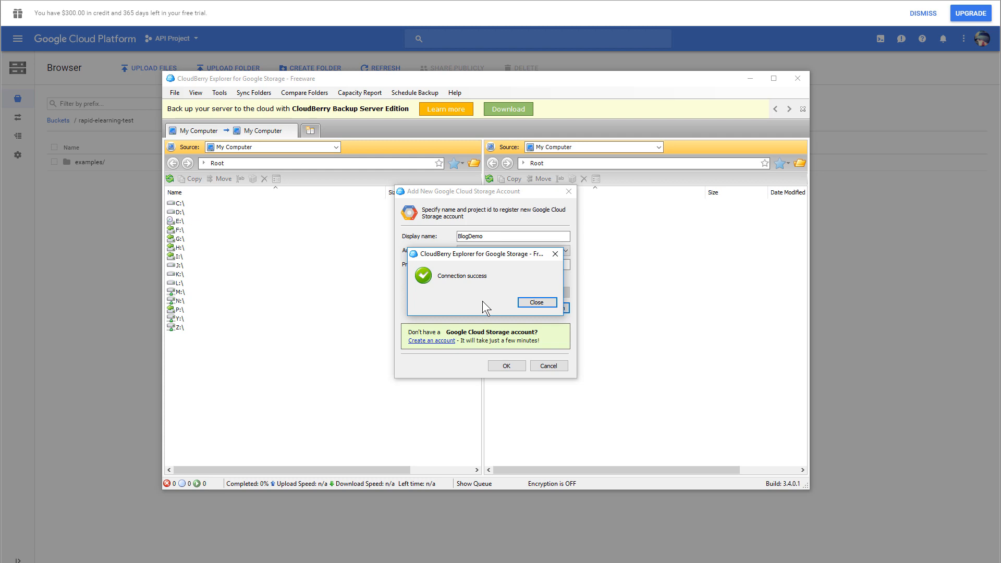
click(536, 303)
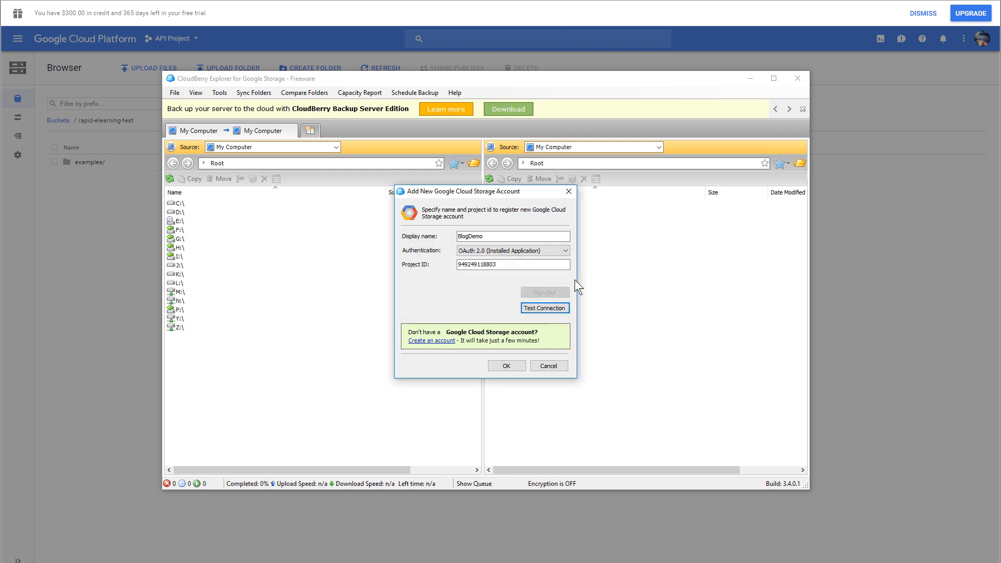
Save the BlogDemo account and close the Registered Accounts list
click(508, 366)
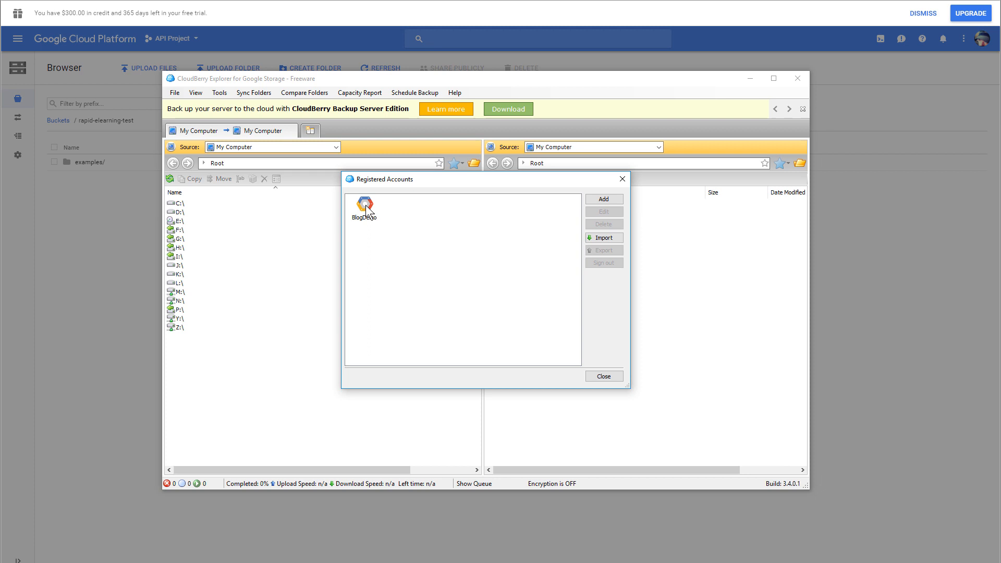
click(366, 208)
click(604, 376)
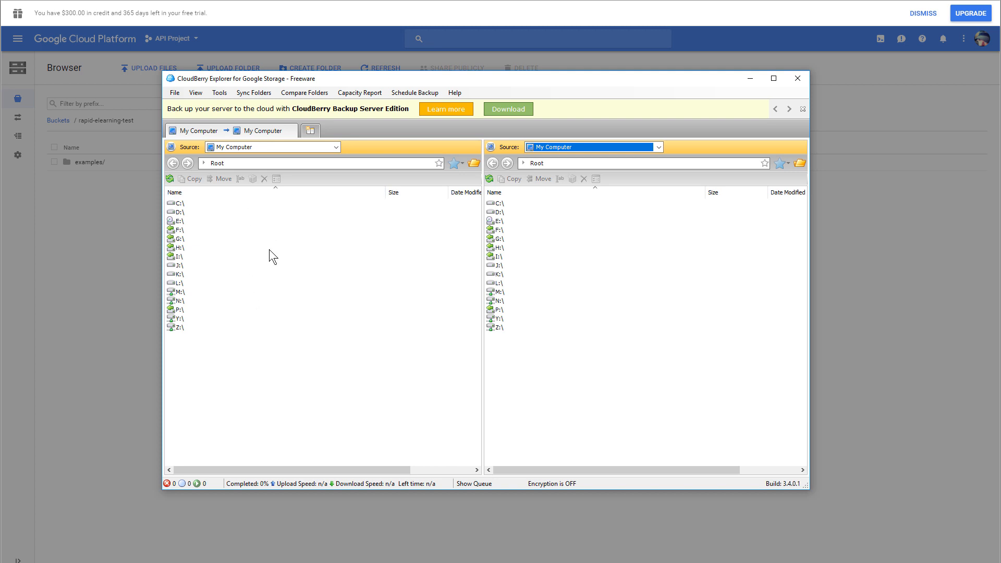
Browse the right pane's BlogDemo source into rapid-elearning-test/examples and bring up the local Storyline output folder
click(659, 148)
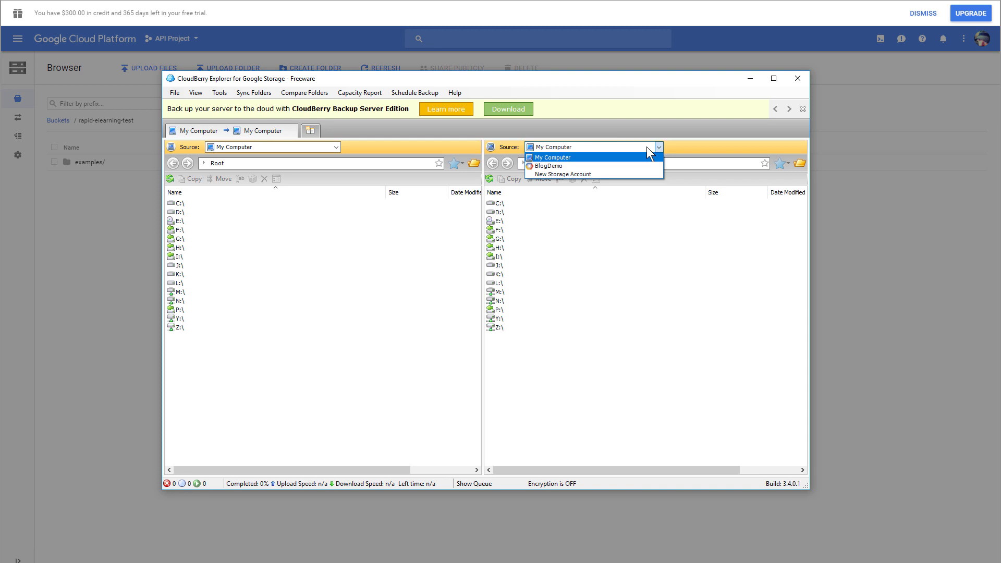
click(546, 166)
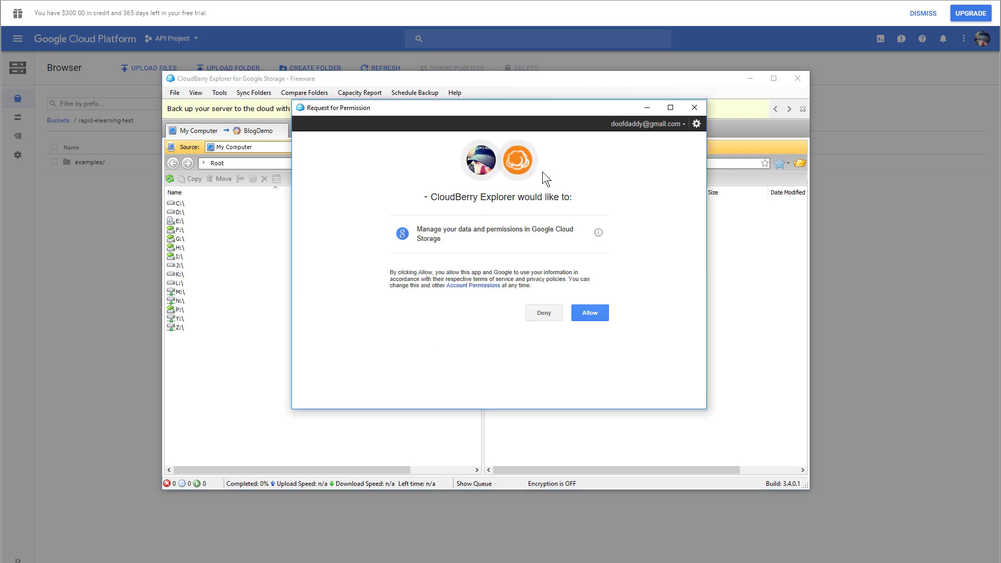
click(592, 316)
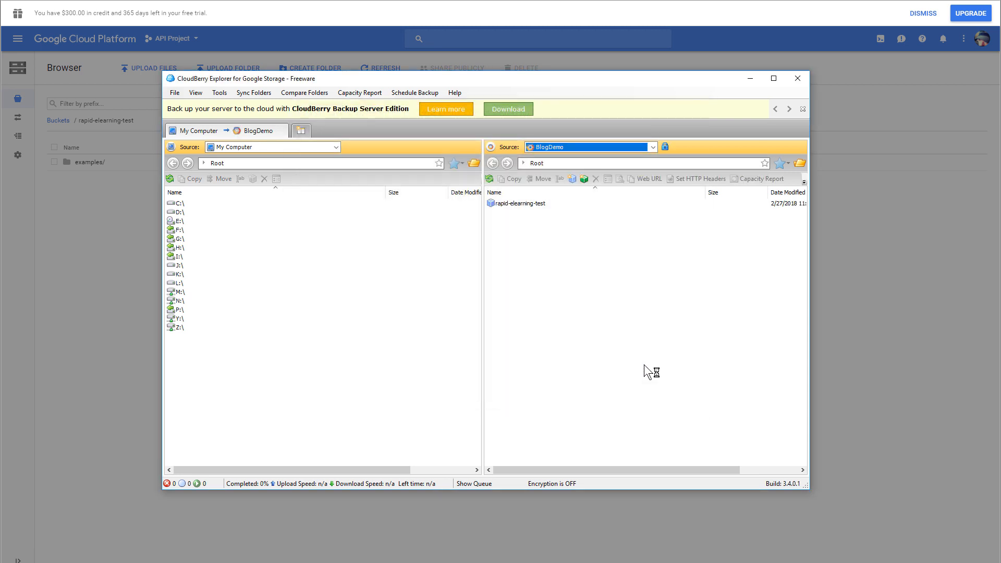
double_click(538, 205)
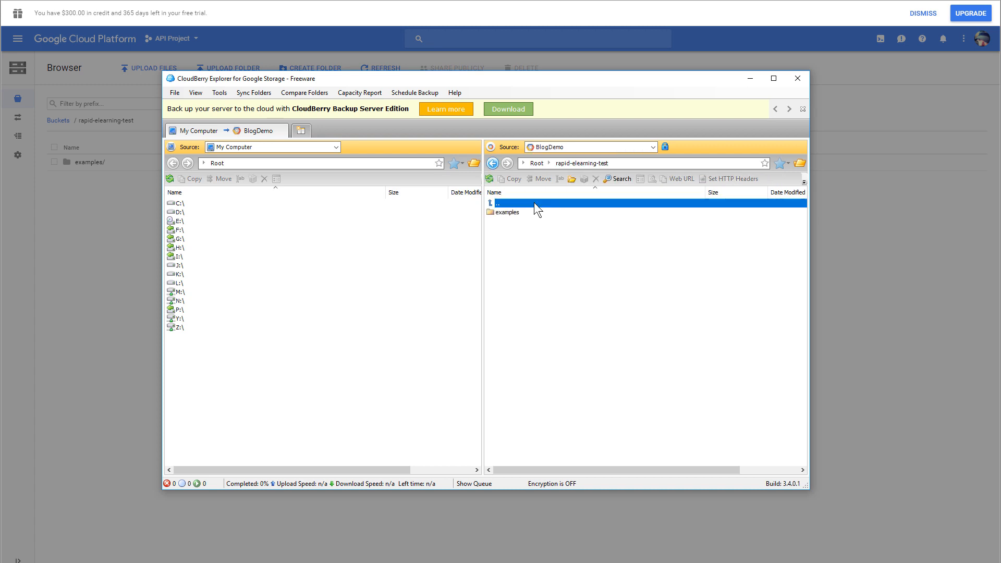
double_click(506, 213)
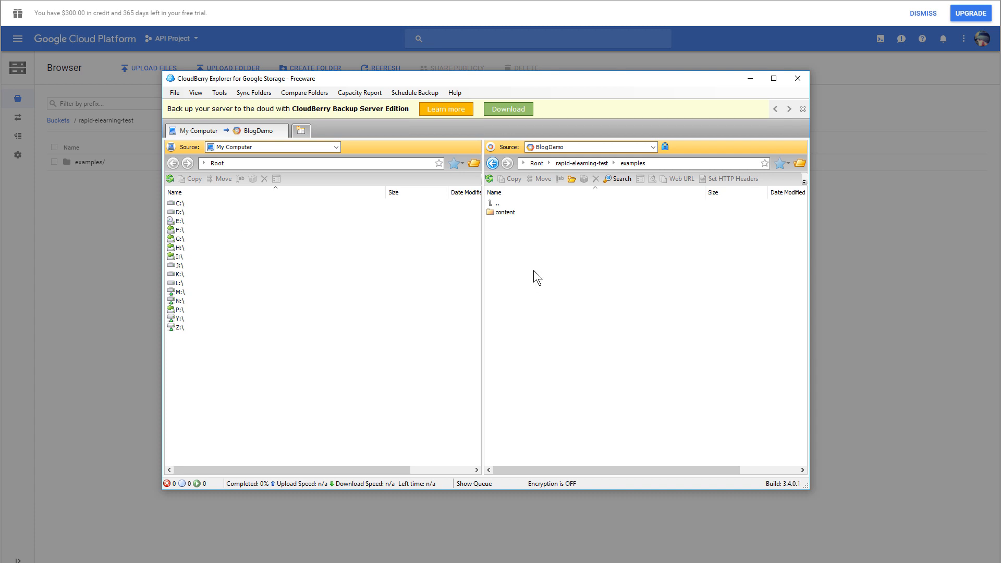
key(alt+Tab)
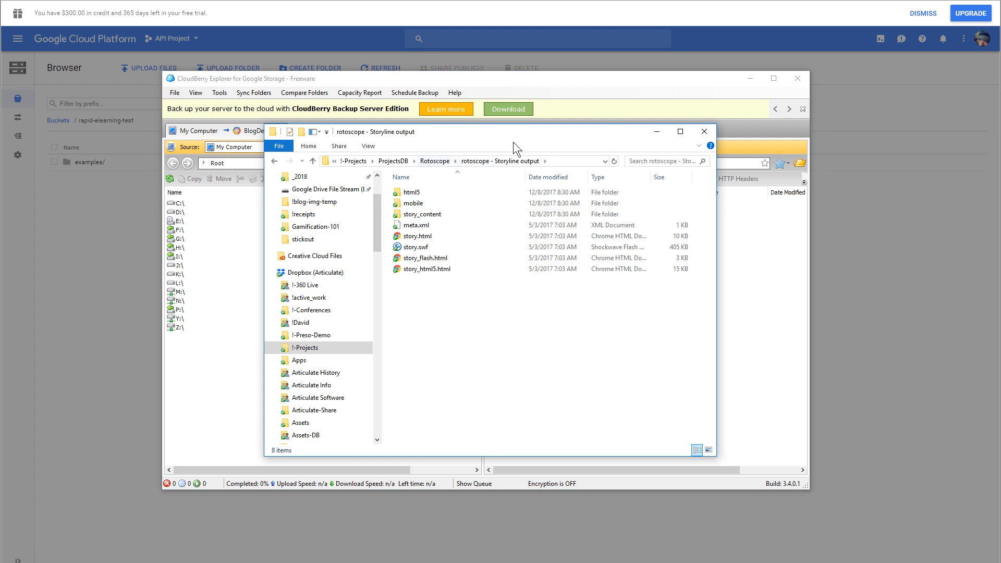
Create a folder named rotoscope inside examples and open it
drag(509, 137, 550, 295)
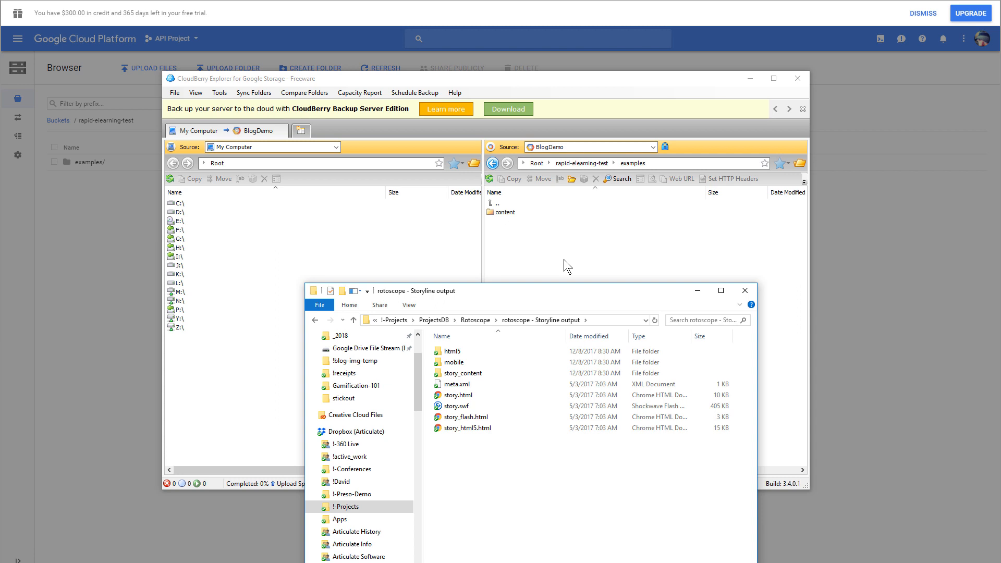
click(568, 179)
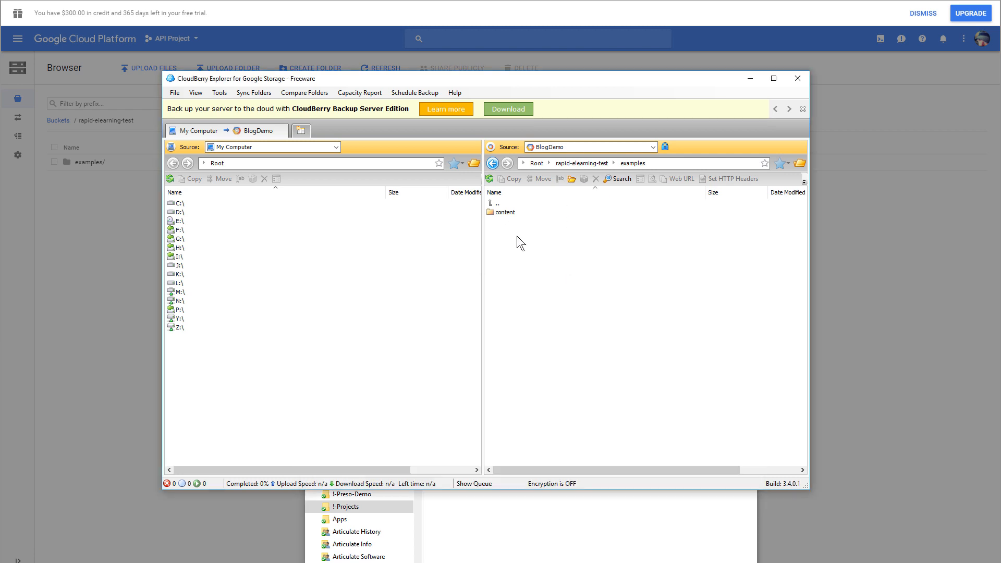
click(572, 181)
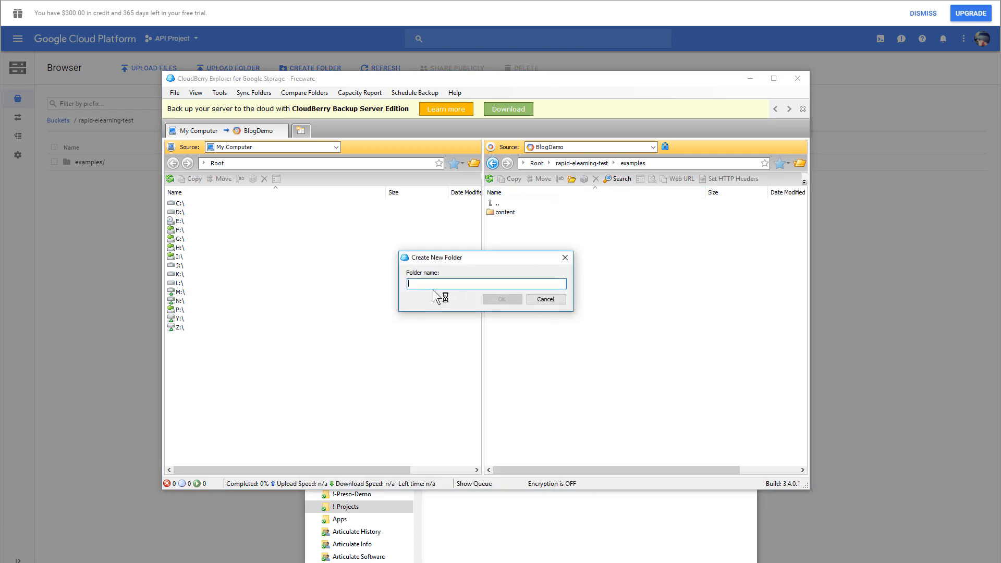
text(roto)
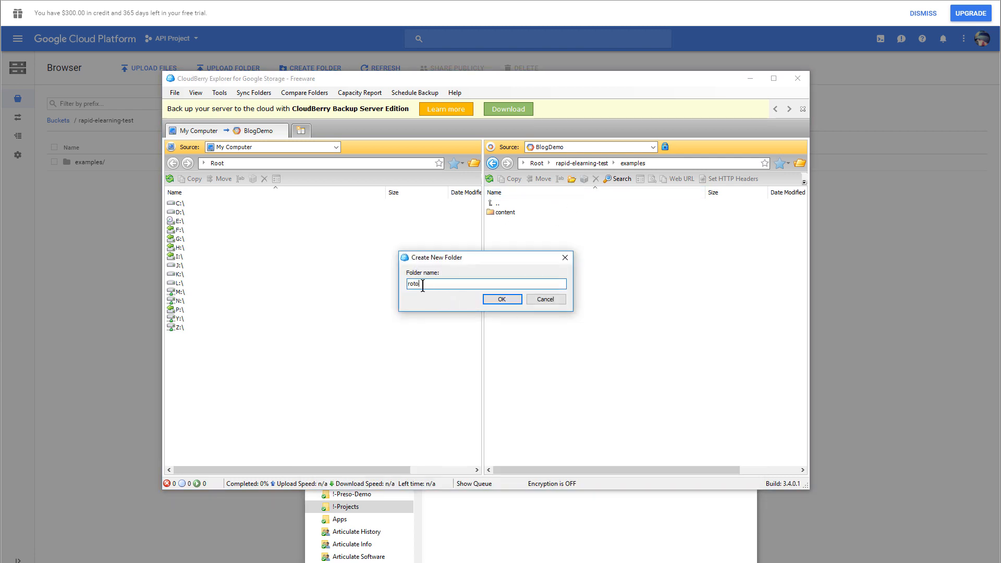
text(sc)
key(BackSpace)
key(BackSpace)
text(ope)
click(501, 300)
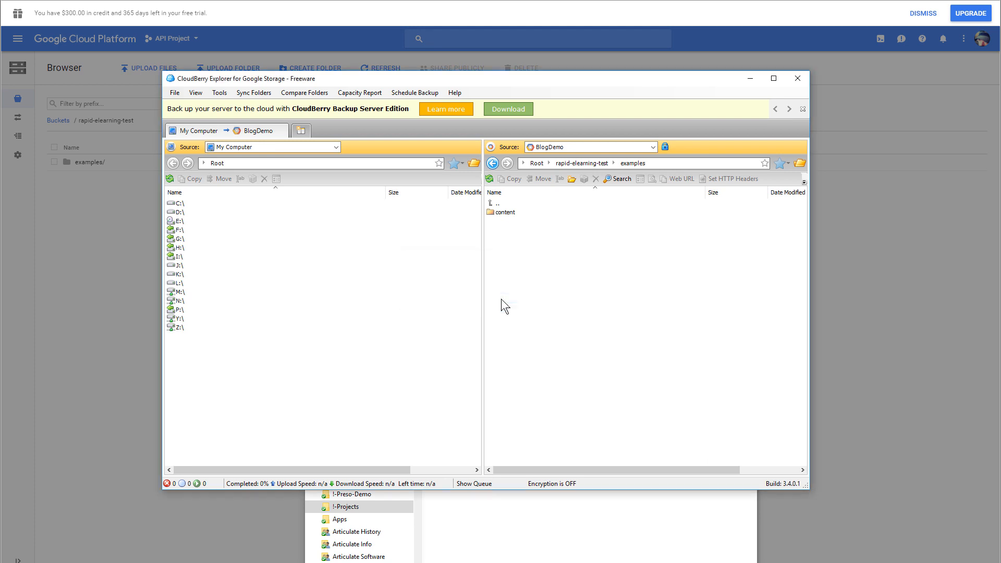
double_click(505, 222)
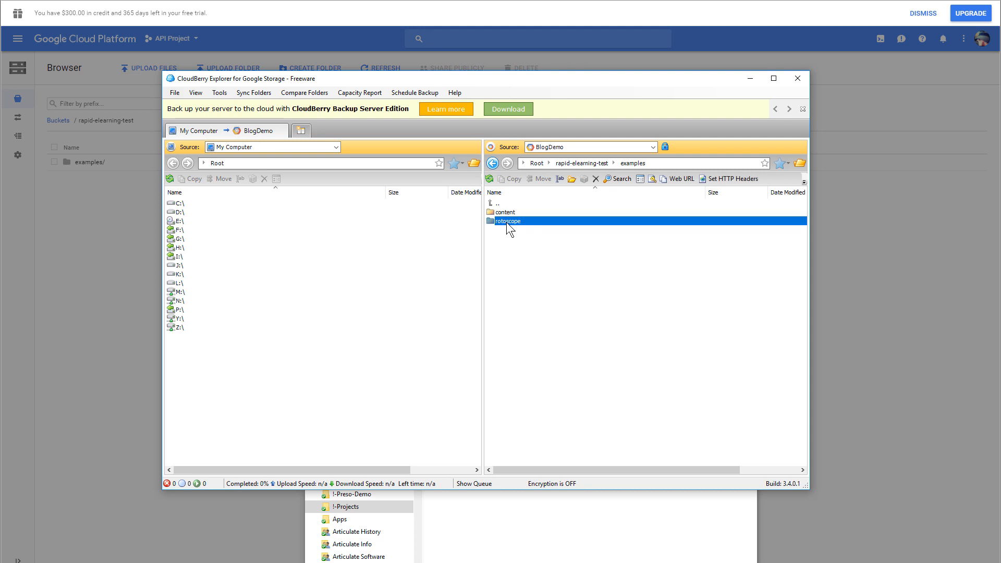
Drag all eight Storyline output items into rotoscope and confirm the copy
click(616, 536)
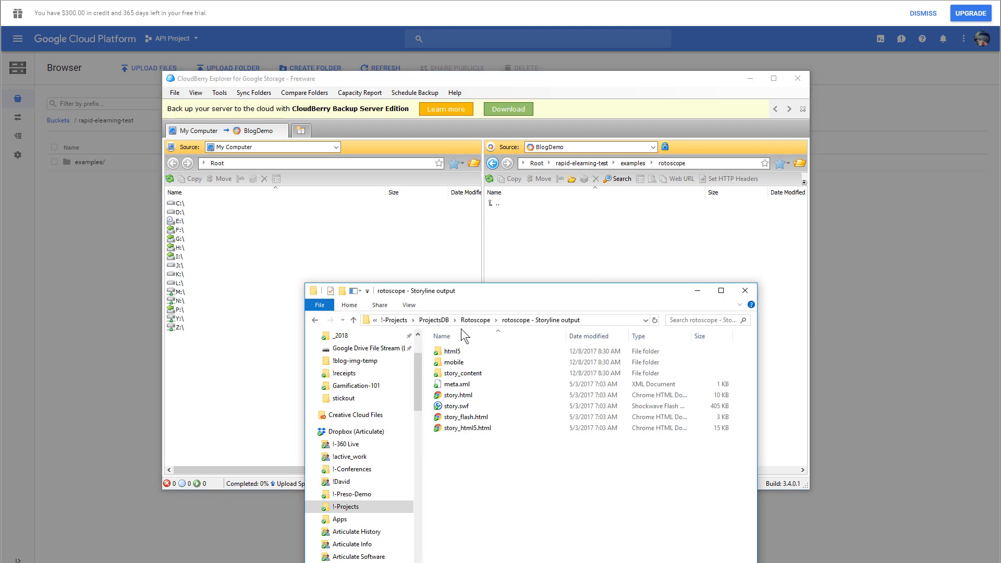
click(457, 352)
shift+click(467, 428)
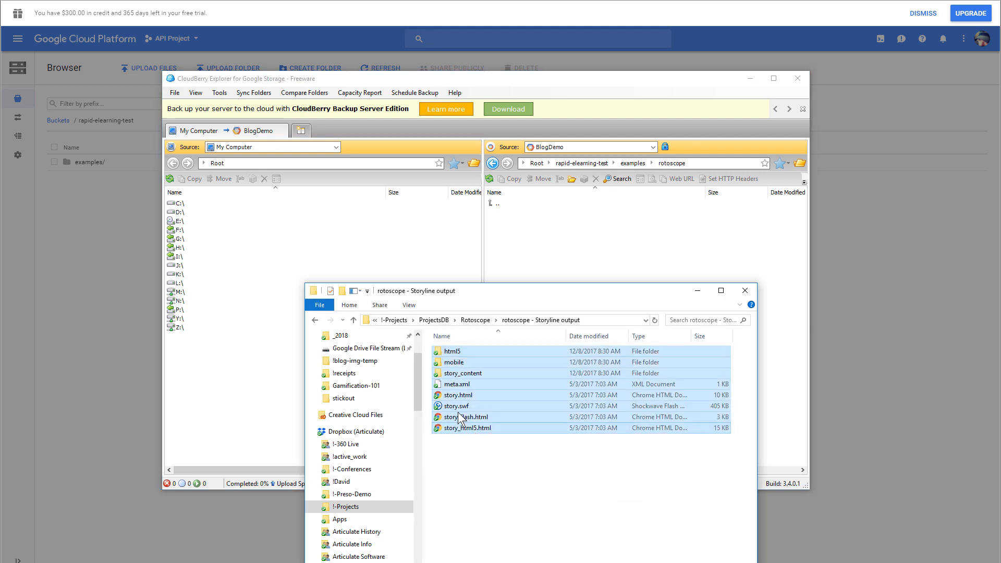
drag(468, 428, 582, 251)
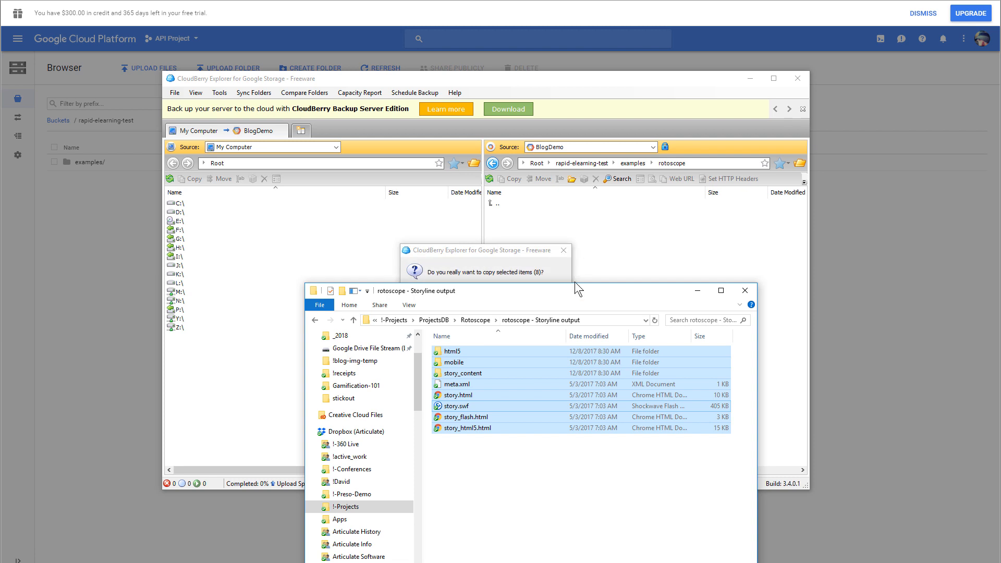
click(515, 261)
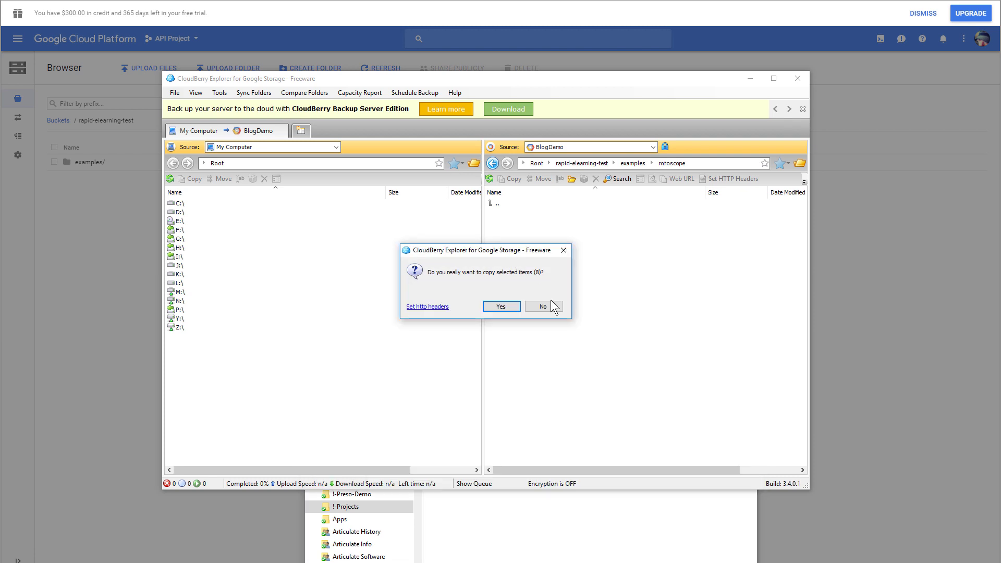
click(500, 306)
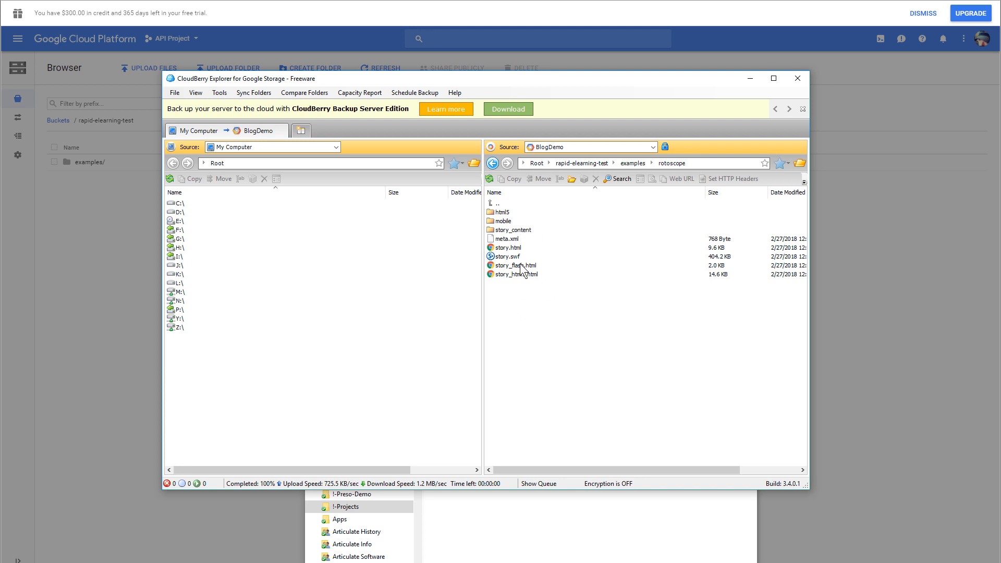
Generate the Web URL for the uploaded story.html file
click(507, 247)
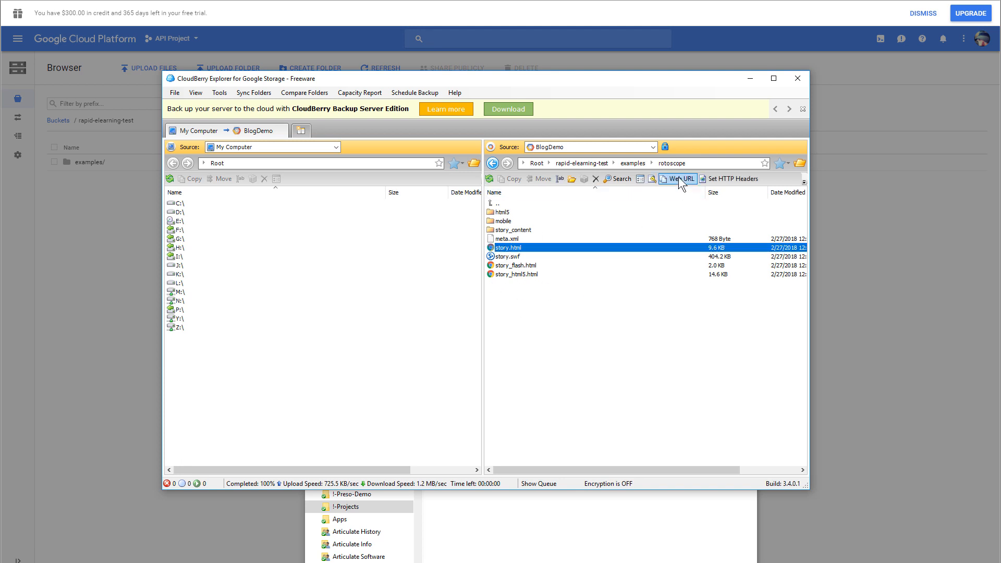
right_click(517, 247)
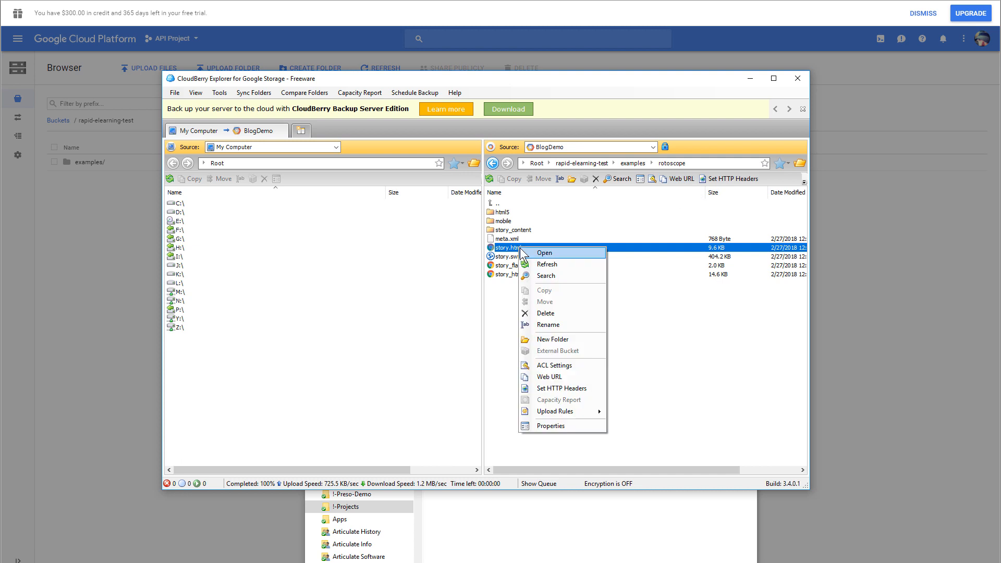
click(549, 377)
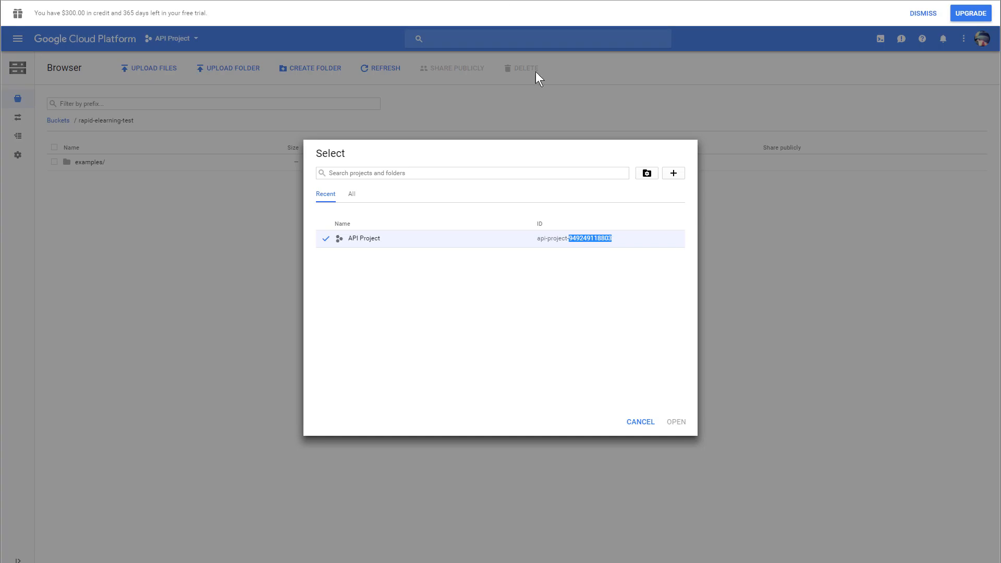
Dismiss the project chooser and open the bucket's examples folder listing content and rotoscope
click(642, 422)
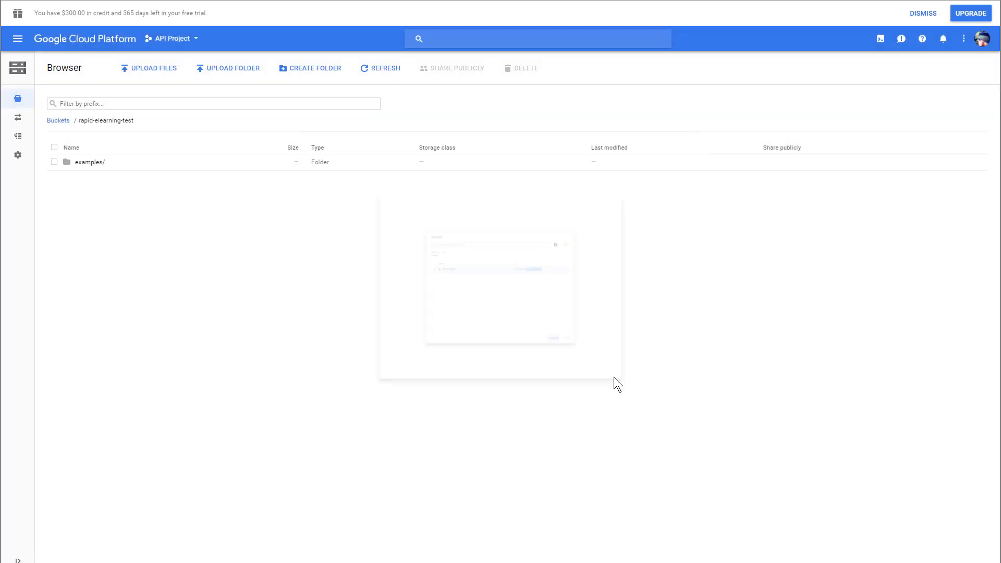
click(89, 162)
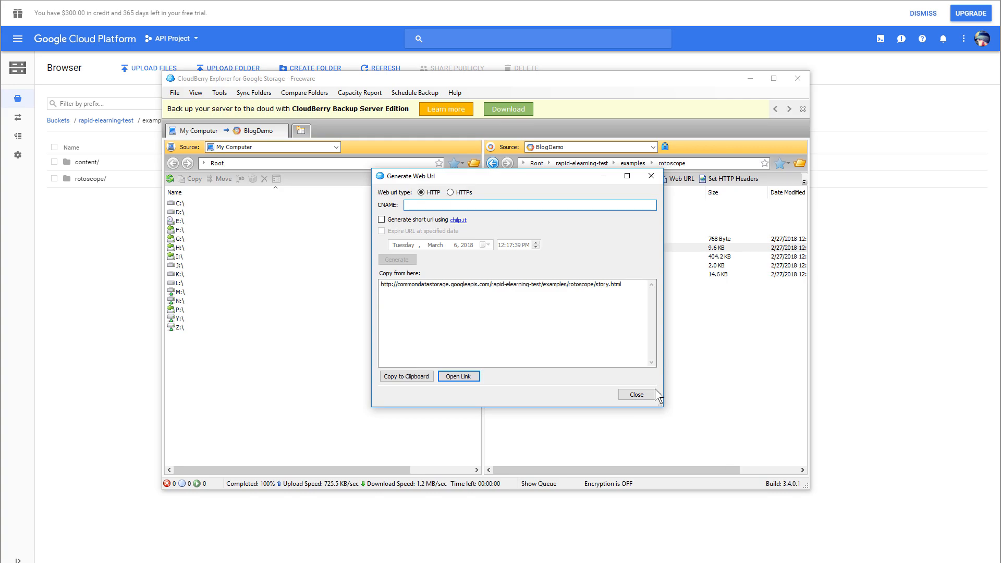
Reopen the Web URL window for story.html and select its full web address
click(647, 397)
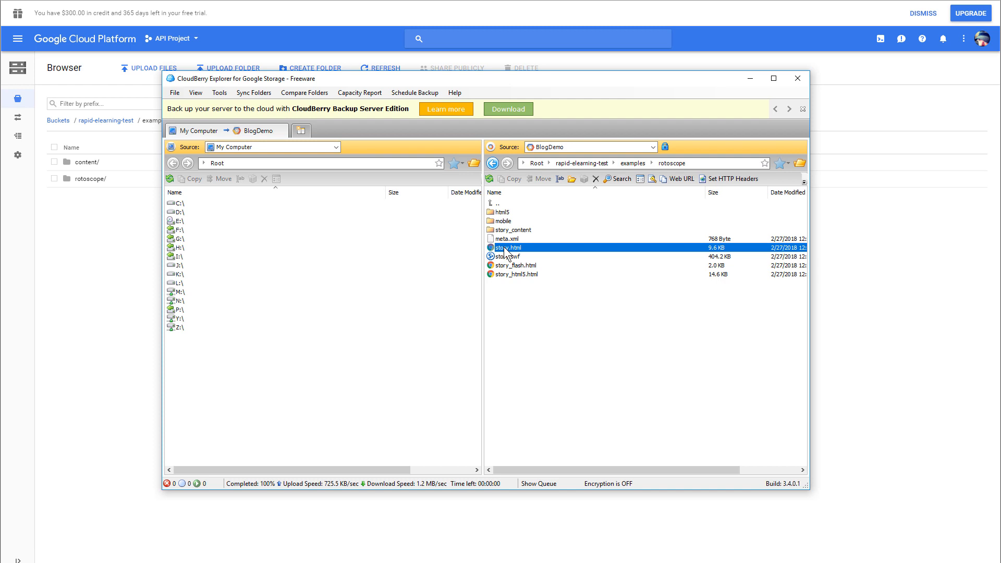
click(677, 179)
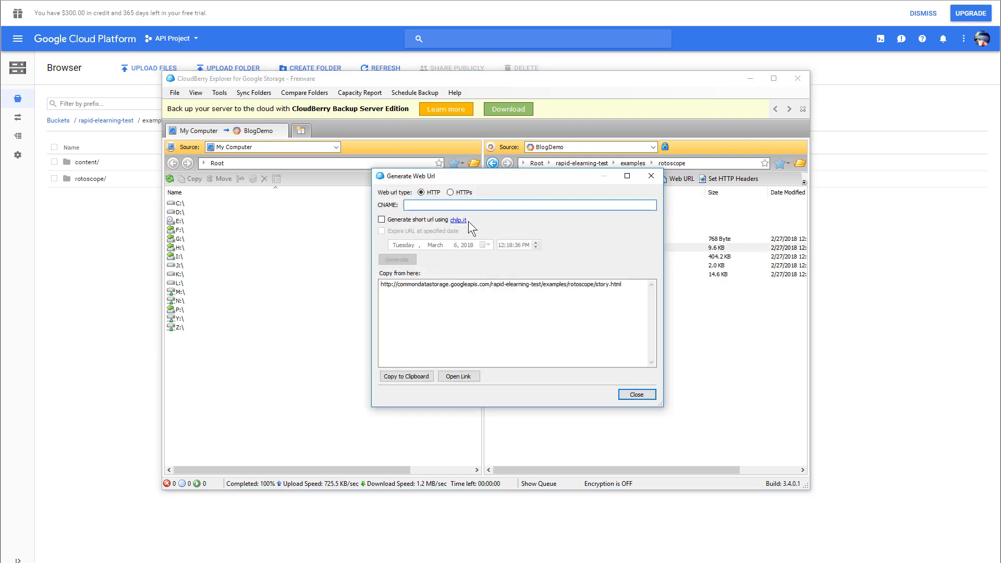
click(381, 284)
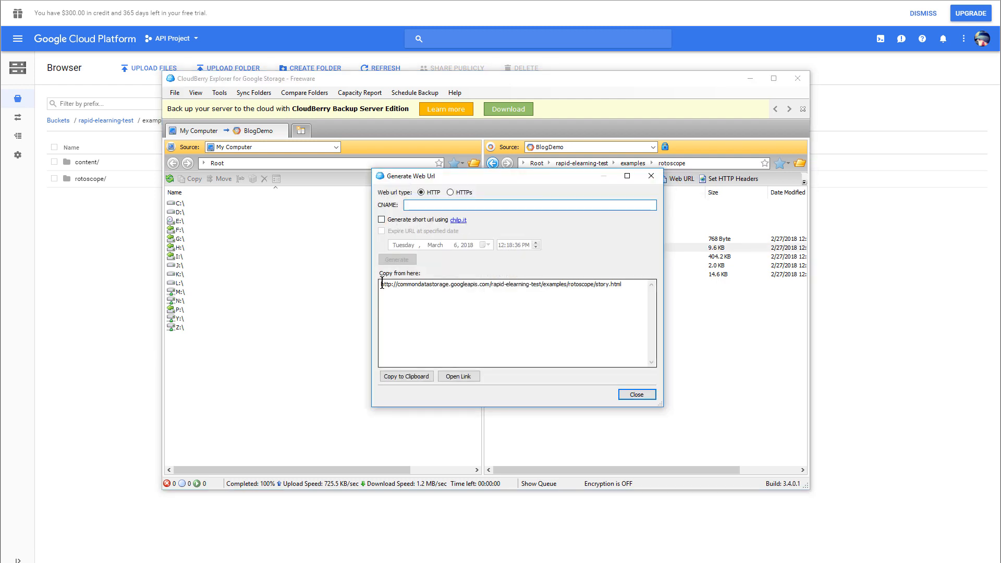
drag(382, 284, 634, 286)
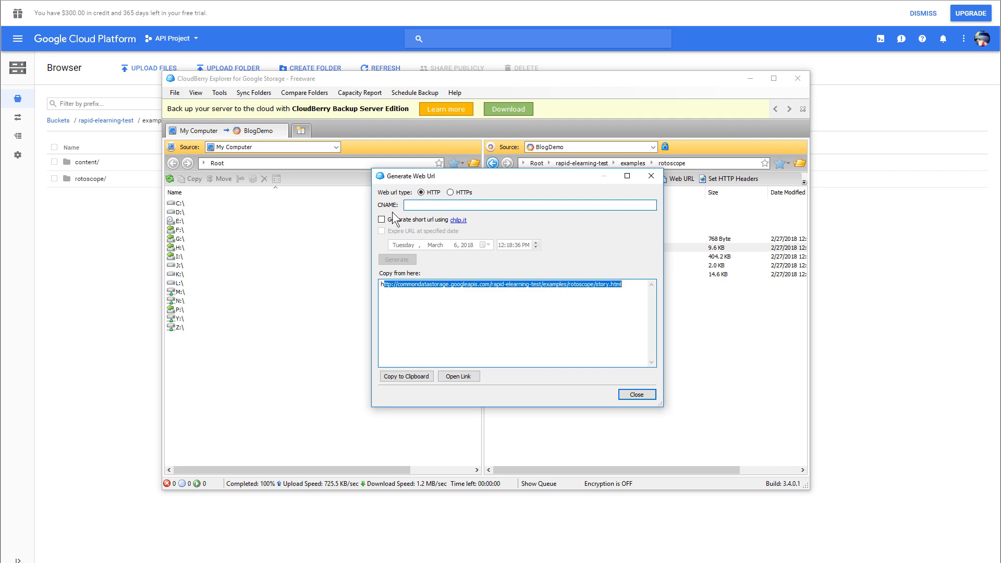
Generate a shortened chilp.it link for story.html, select it, and close the window
click(382, 219)
click(397, 259)
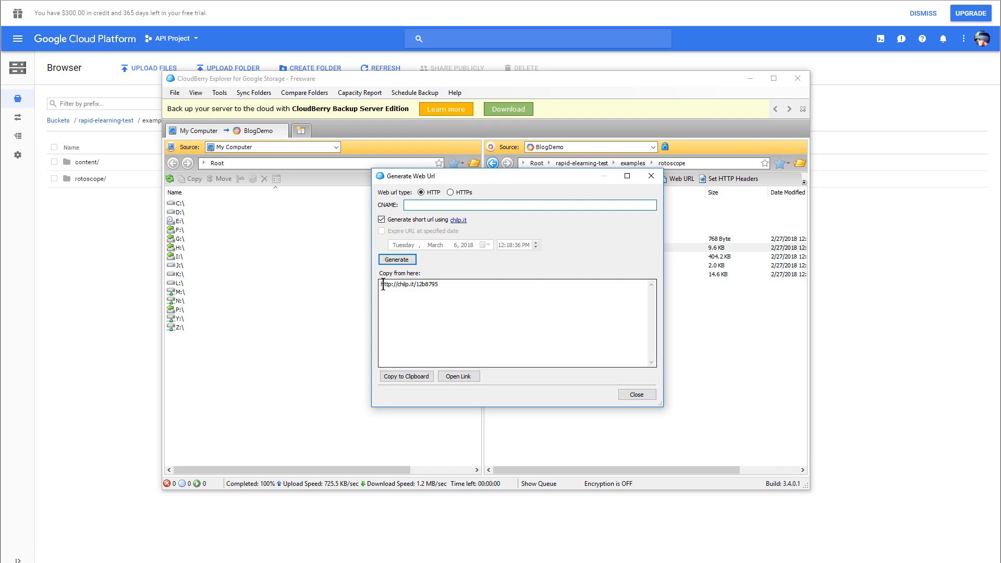
drag(383, 285, 450, 288)
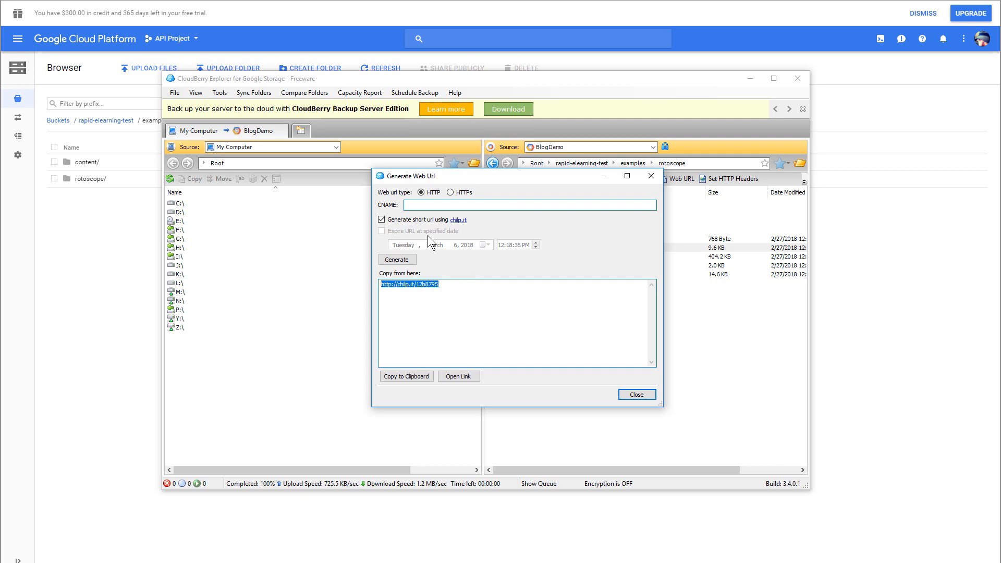
click(637, 395)
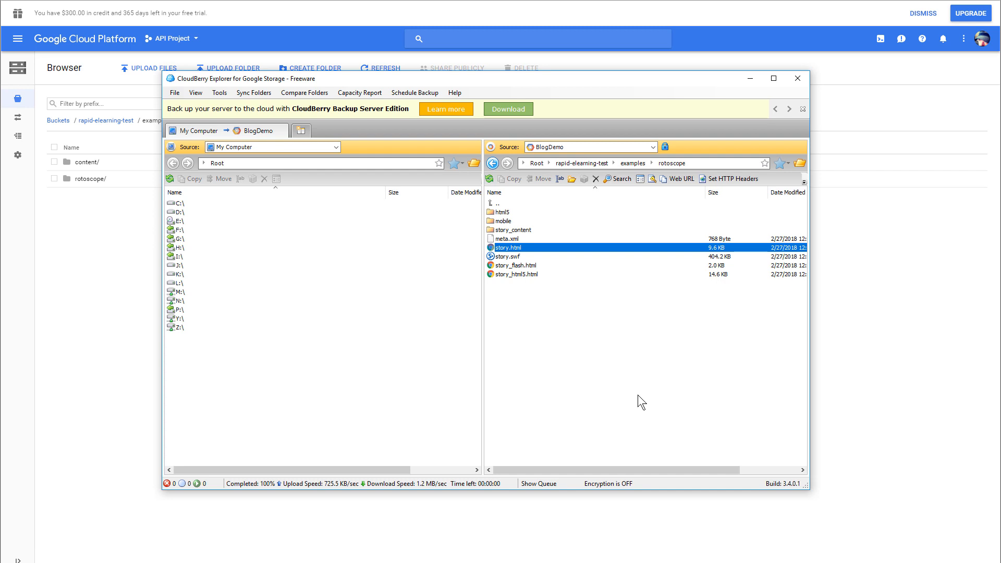